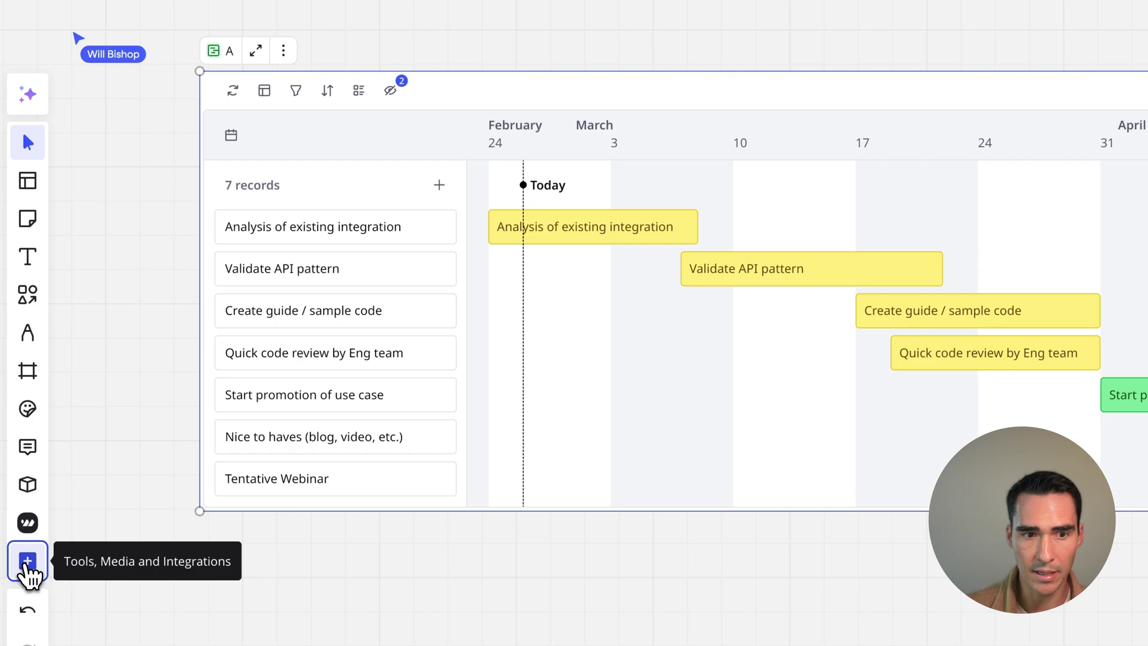
Launch the Workflows for Miro app by searching 'work' in Tools, Media and Integrations.
{"action": "left_click", "coordinate": [27, 562]}
{"action": "type", "text": "wor"}
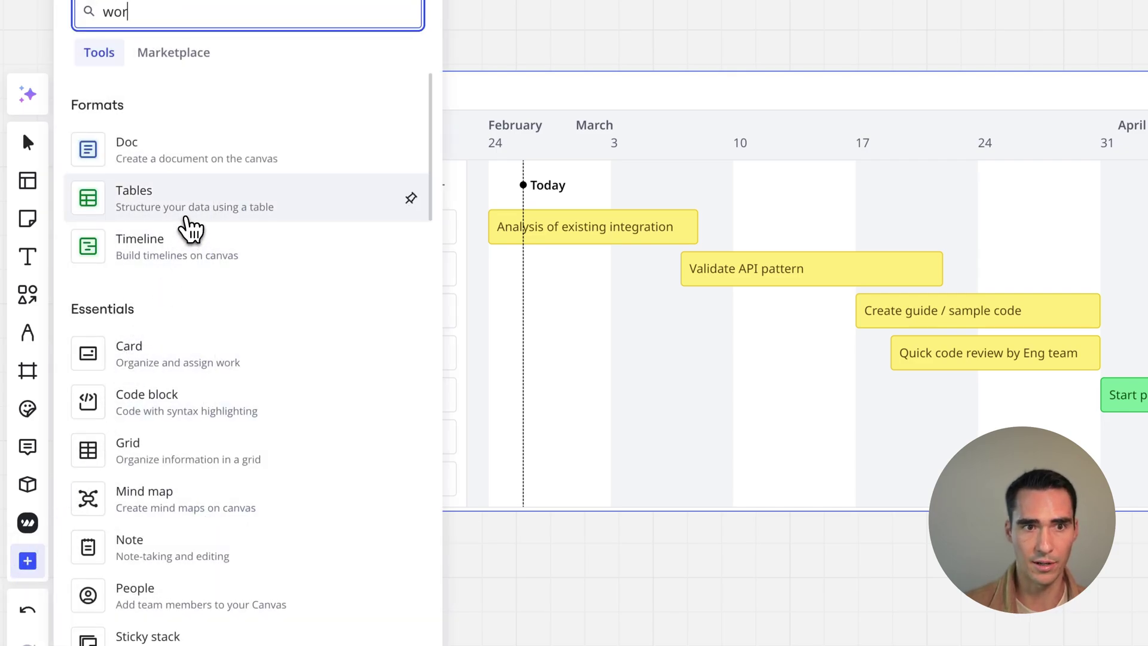
{"action": "type", "text": "k"}
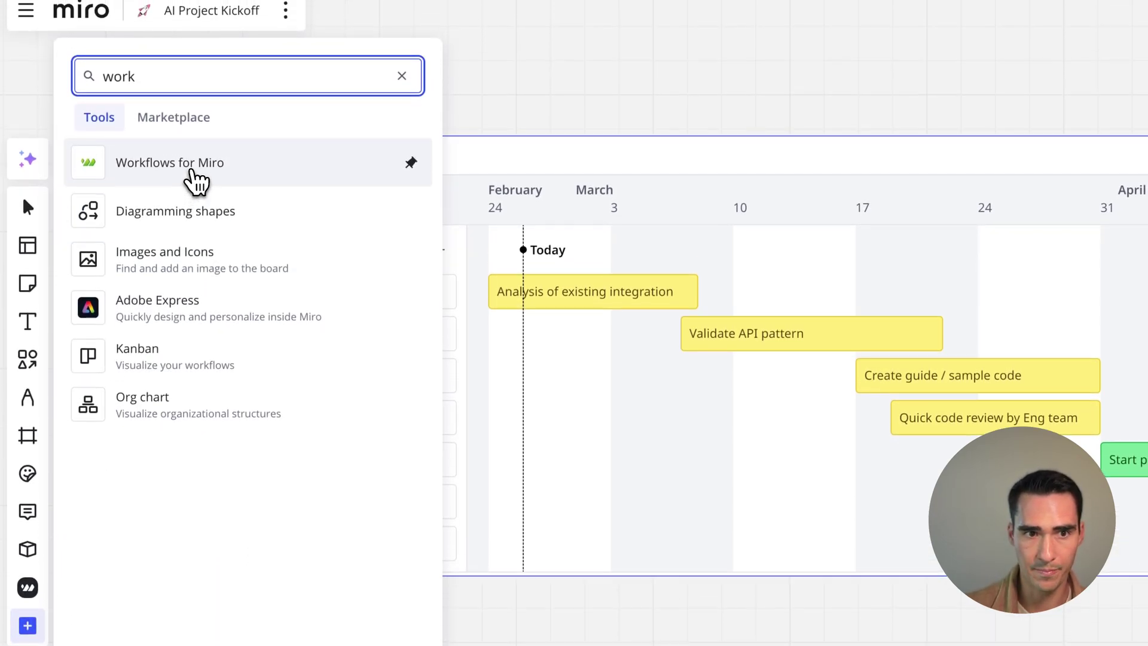
{"action": "left_click", "coordinate": [191, 173]}
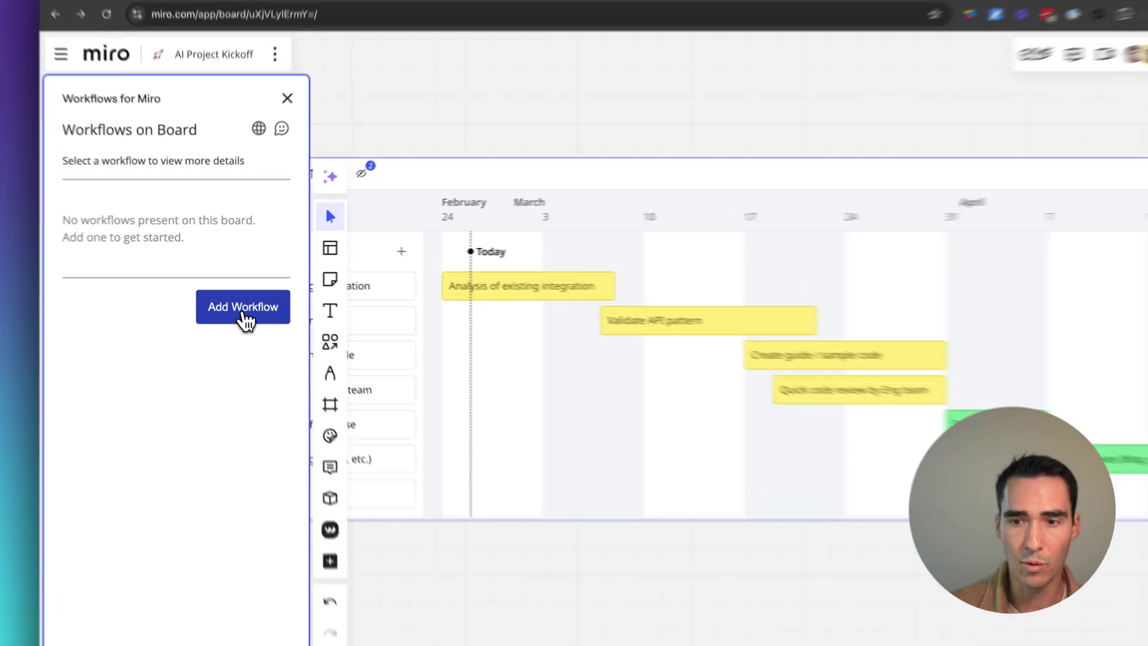
Add the Simple Approval Workflow for the whole board and continue to its configuration.
{"action": "left_click", "coordinate": [239, 302]}
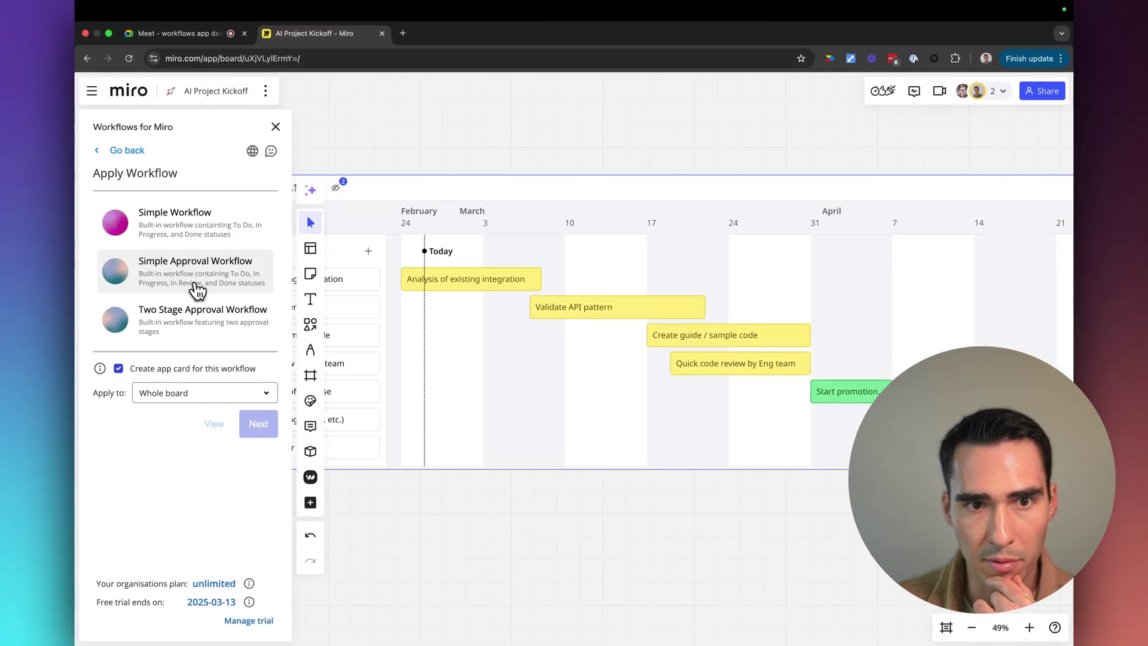
{"action": "left_click", "coordinate": [197, 291]}
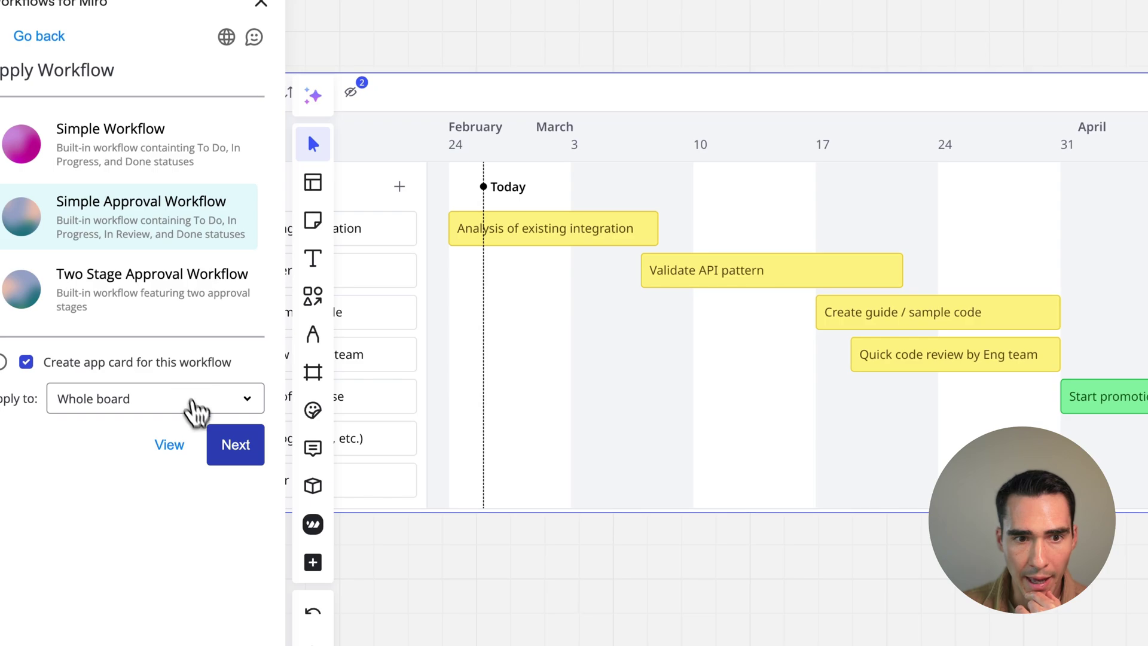
{"action": "left_click", "coordinate": [223, 445]}
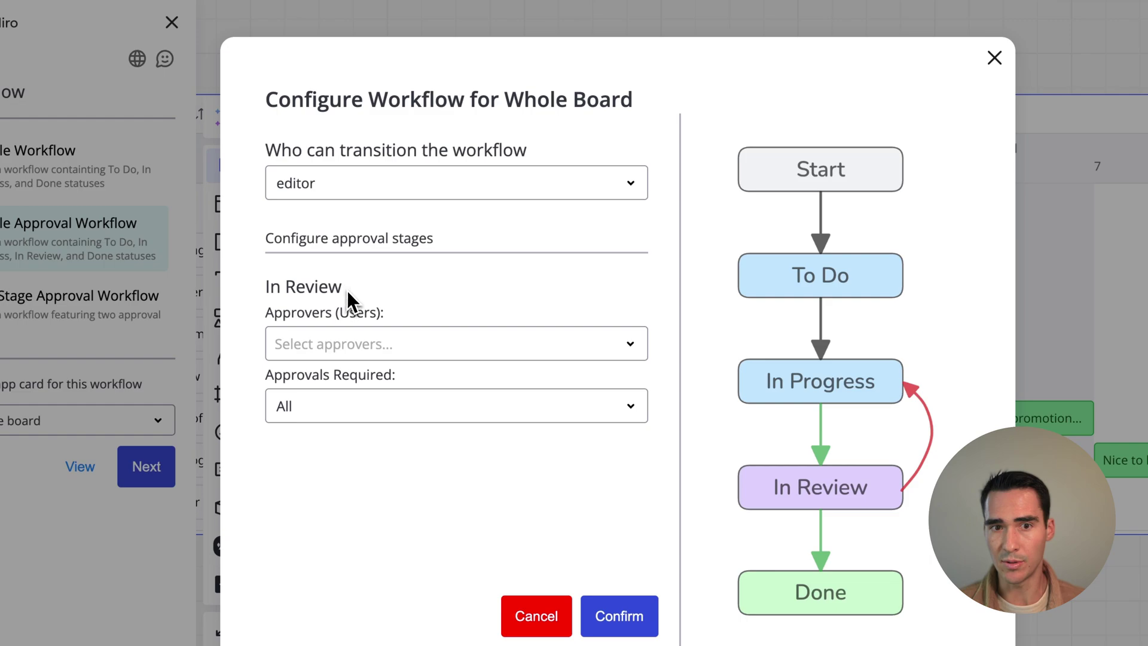
{"action": "left_click_drag", "start_coordinate": [346, 289], "coordinate": [250, 301]}
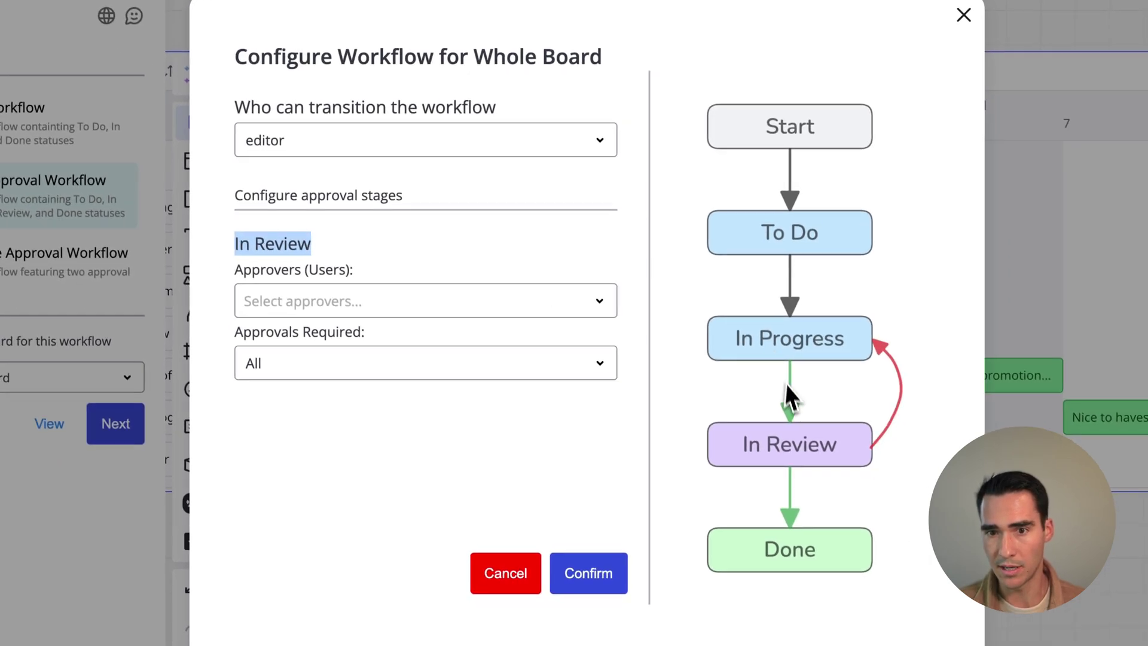
{"action": "left_click", "coordinate": [329, 298]}
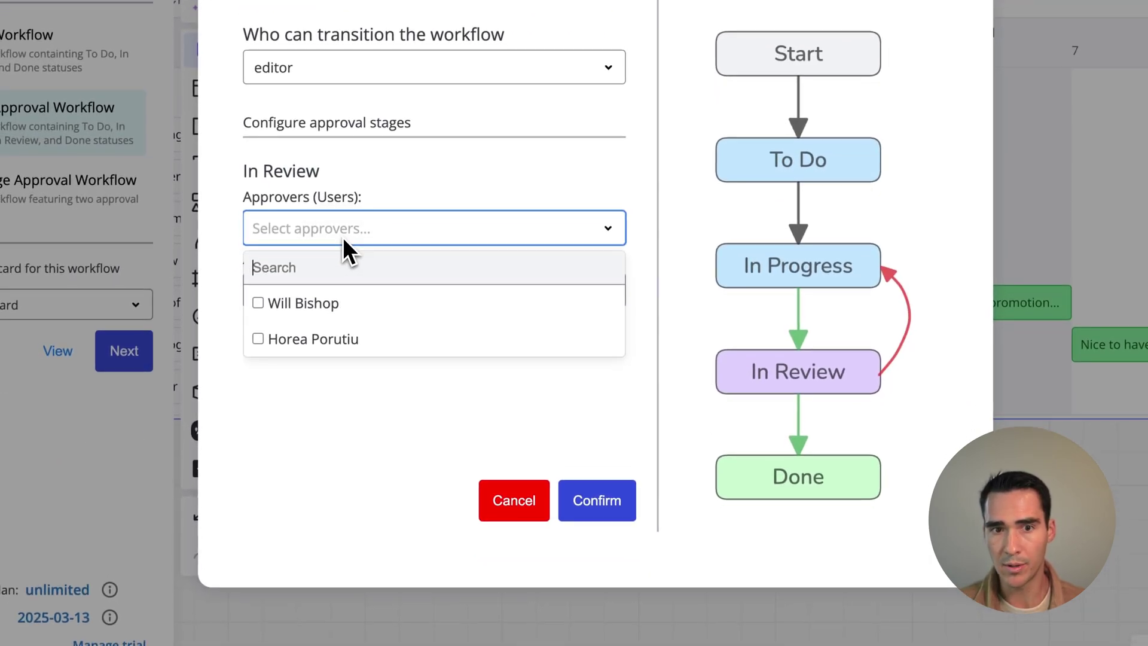
{"action": "left_click", "coordinate": [352, 302]}
{"action": "left_click", "coordinate": [407, 391]}
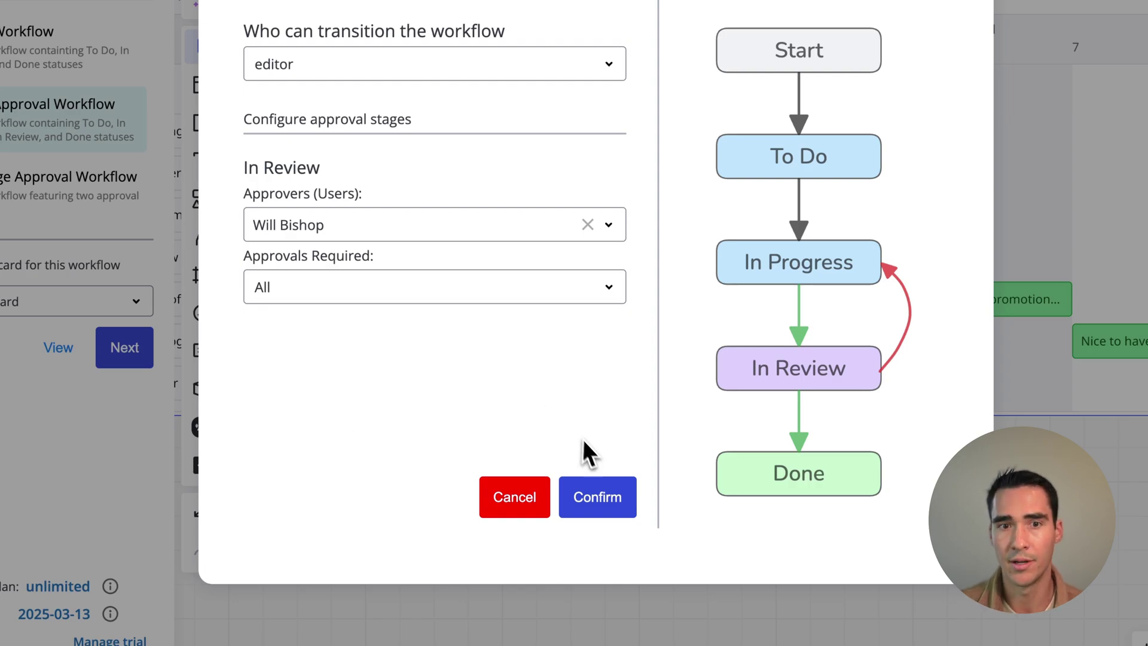
{"action": "left_click", "coordinate": [617, 489]}
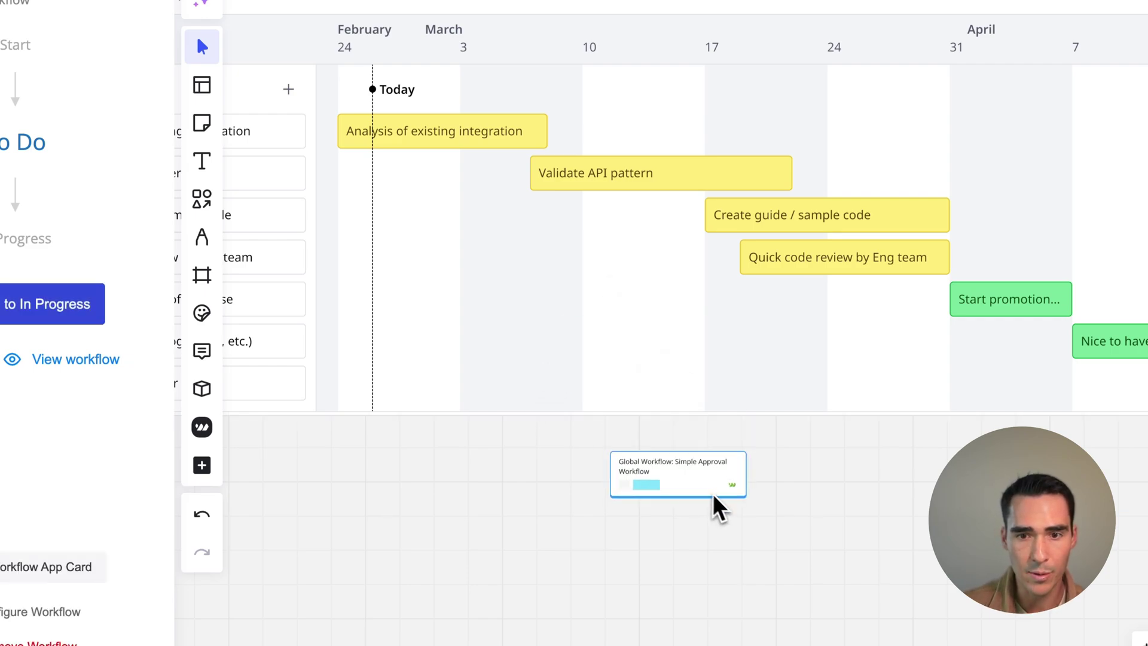
Move the Global Workflow card below the timeline and advance it to In Progress.
{"action": "left_click", "coordinate": [717, 504]}
{"action": "left_click_drag", "start_coordinate": [748, 510], "coordinate": [874, 541]}
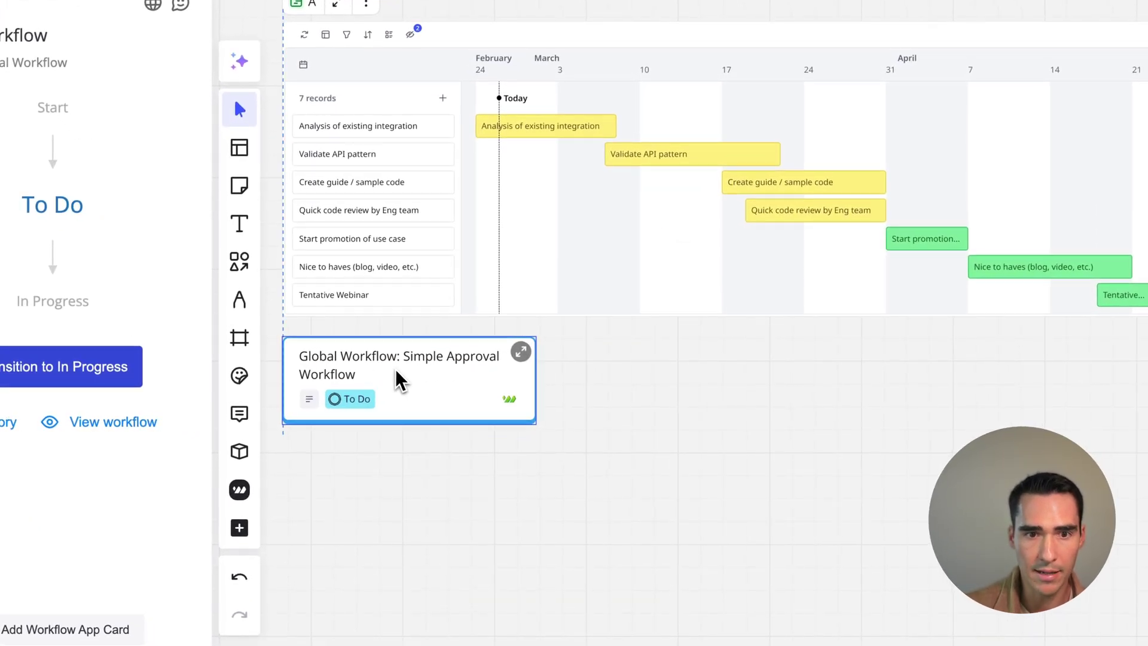
{"action": "left_click", "coordinate": [536, 390]}
{"action": "left_click", "coordinate": [120, 413]}
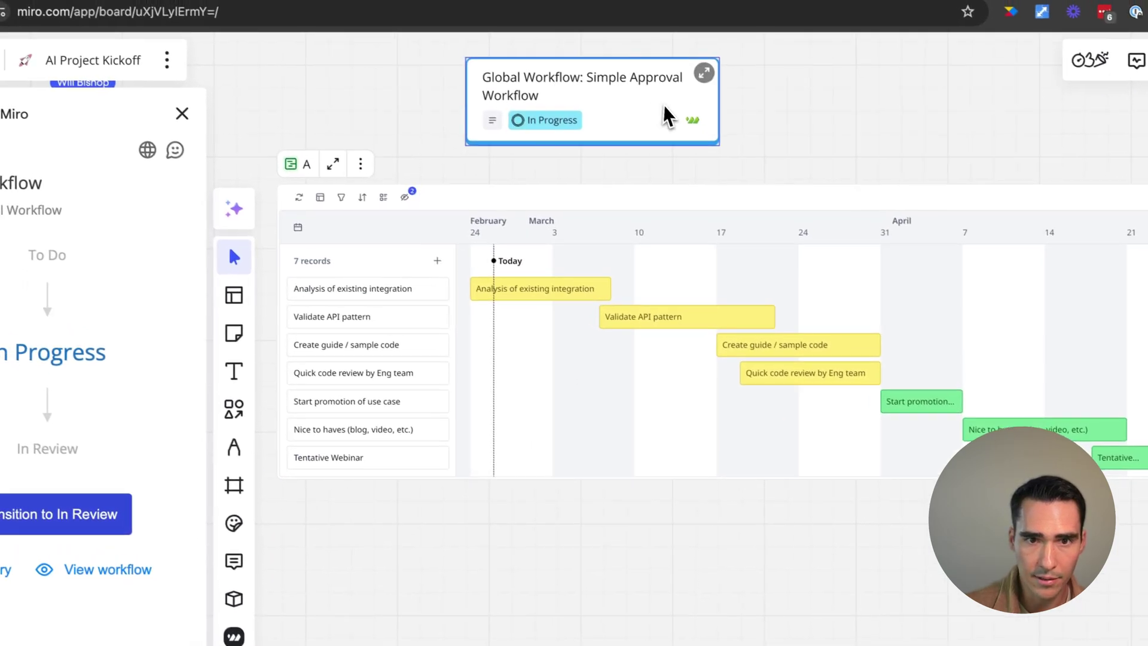
Add a new timeline record titled 'Align with GTM team'.
{"action": "scroll", "coordinate": [379, 295], "scroll_direction": "up", "scroll_amount": 5}
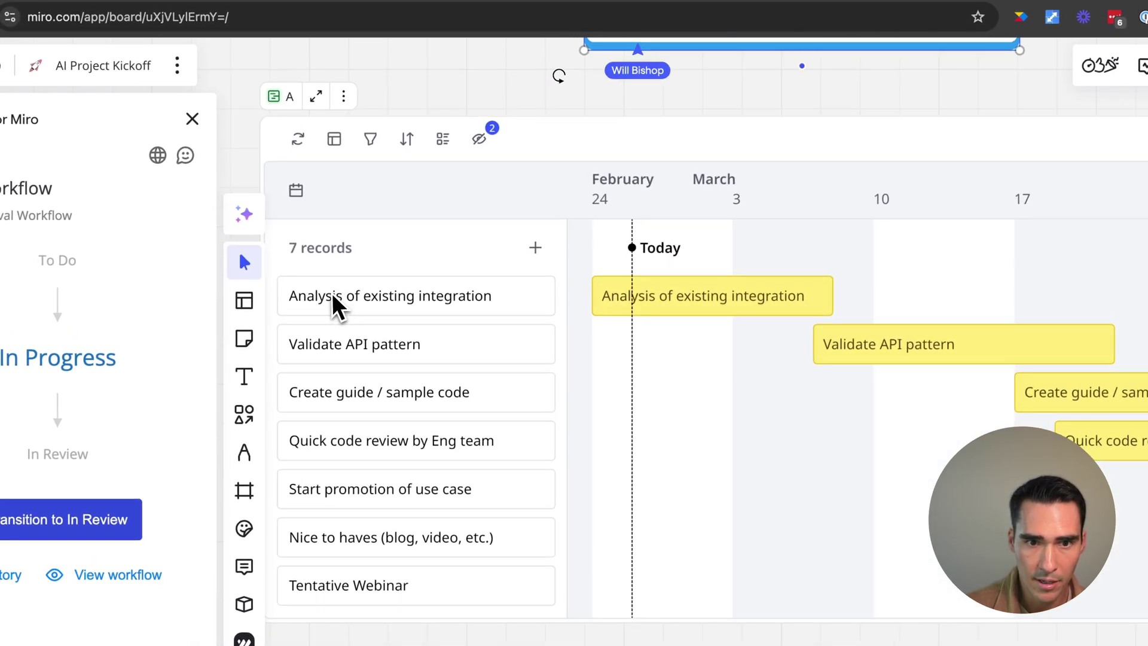
{"action": "scroll", "coordinate": [333, 307], "scroll_direction": "left", "scroll_amount": 2}
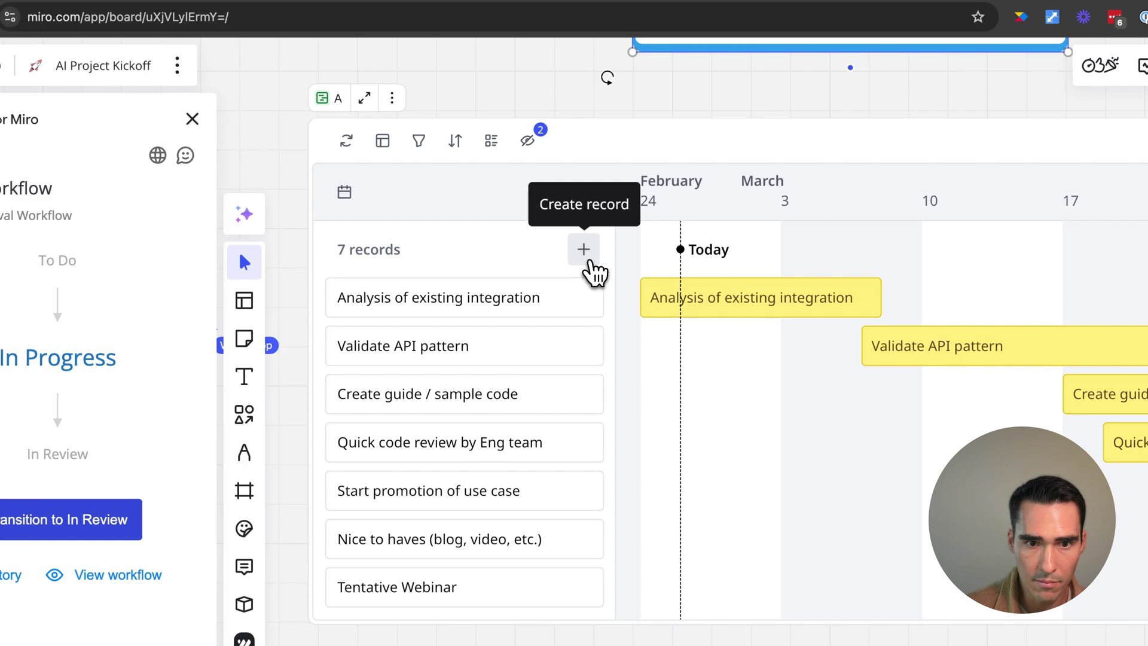
{"action": "left_click", "coordinate": [583, 249]}
{"action": "scroll", "coordinate": [538, 353], "scroll_direction": "down", "scroll_amount": 4}
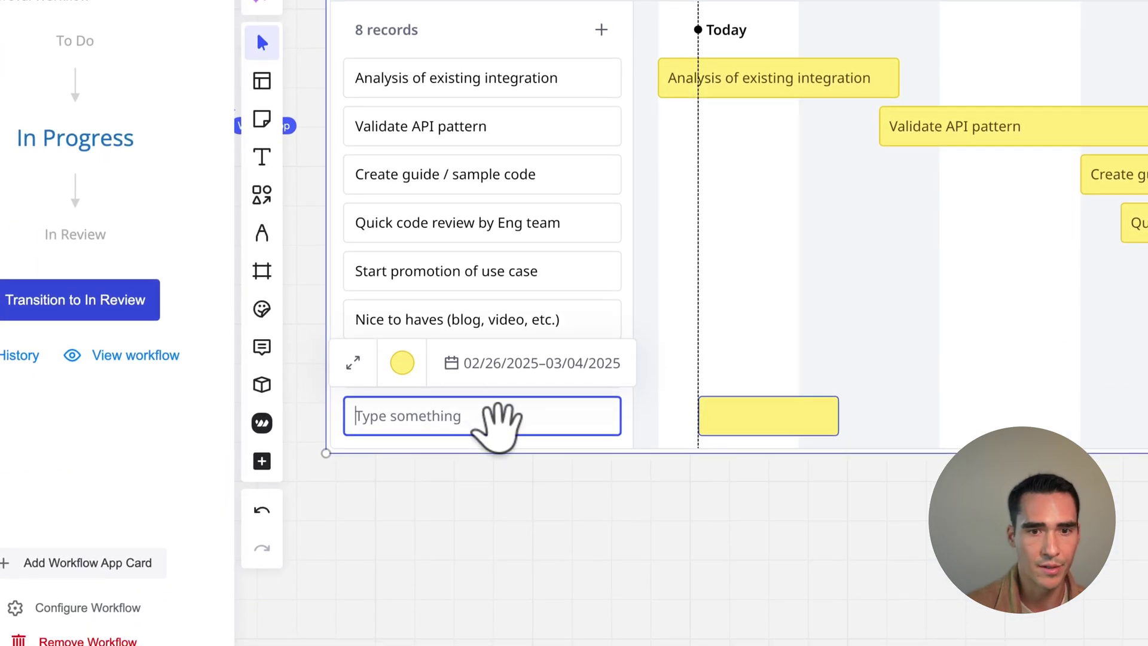
{"action": "type", "text": "Align with GTM"}
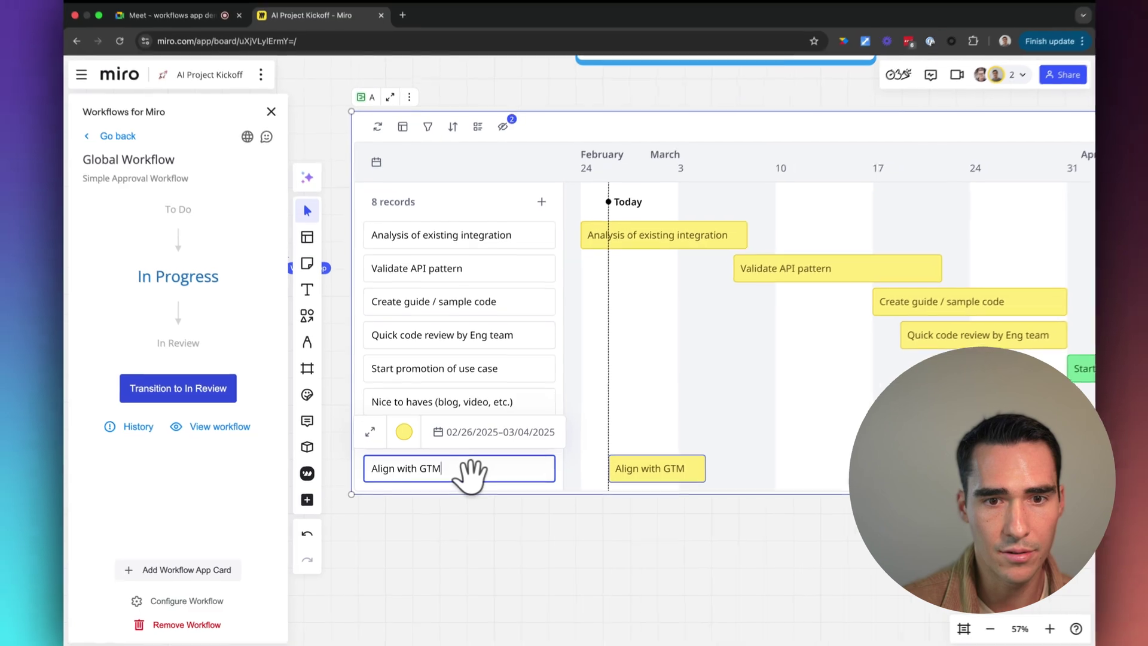
{"action": "type", "text": " team"}
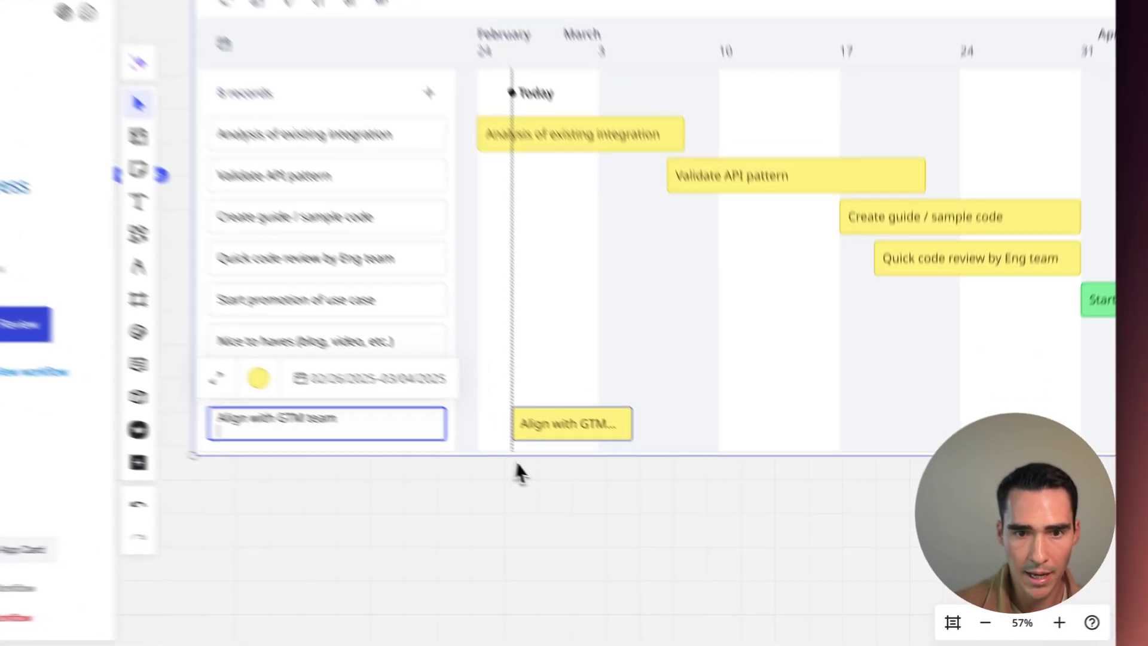
{"action": "left_click", "coordinate": [560, 479]}
Reschedule the 'Align with GTM team' bar to run 04/08–04/14/2025.
{"action": "left_click_drag", "start_coordinate": [517, 391], "coordinate": [1061, 366]}
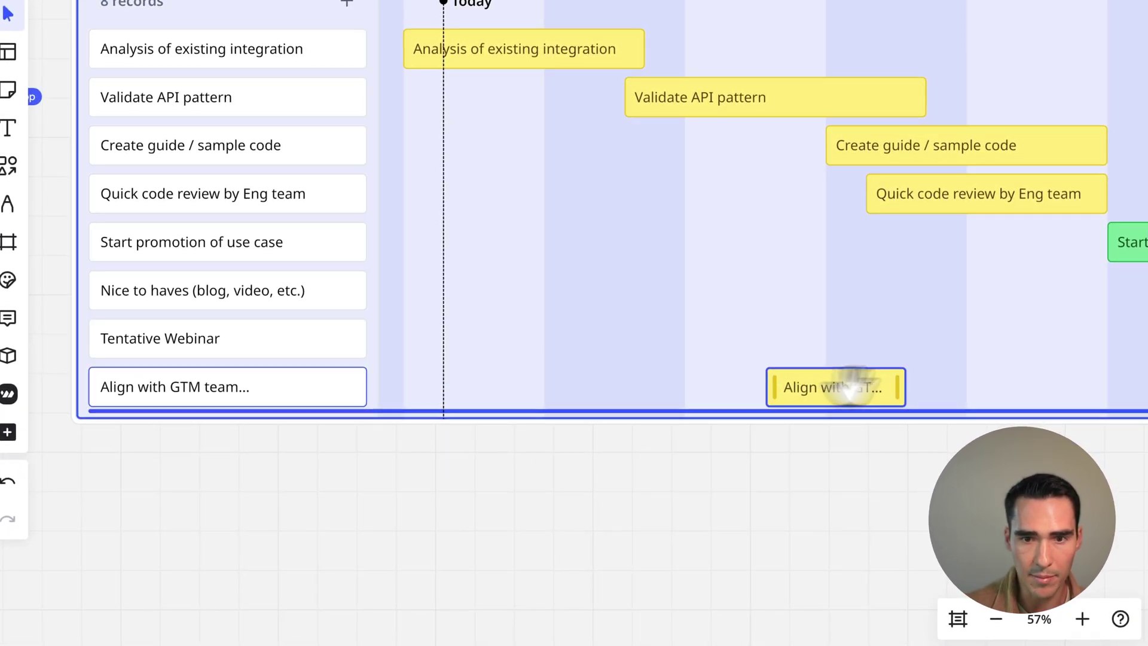
{"action": "scroll", "coordinate": [1025, 359], "scroll_direction": "right", "scroll_amount": 5}
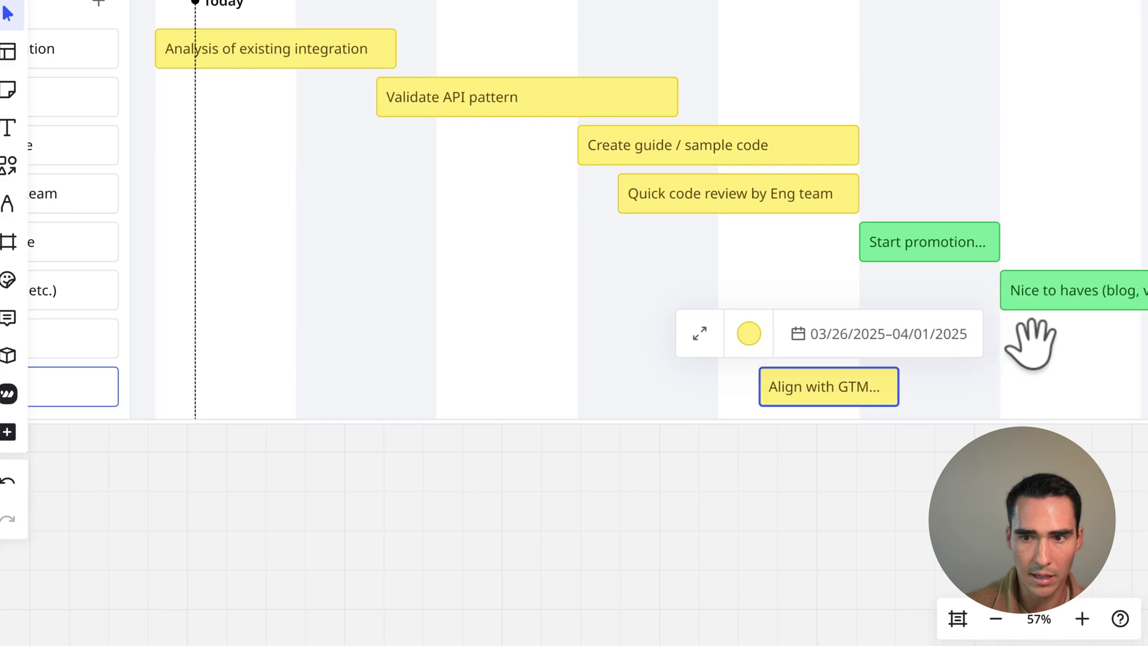
{"action": "scroll", "coordinate": [1025, 359], "scroll_direction": "right", "scroll_amount": 3}
{"action": "scroll", "coordinate": [966, 373], "scroll_direction": "right", "scroll_amount": 3}
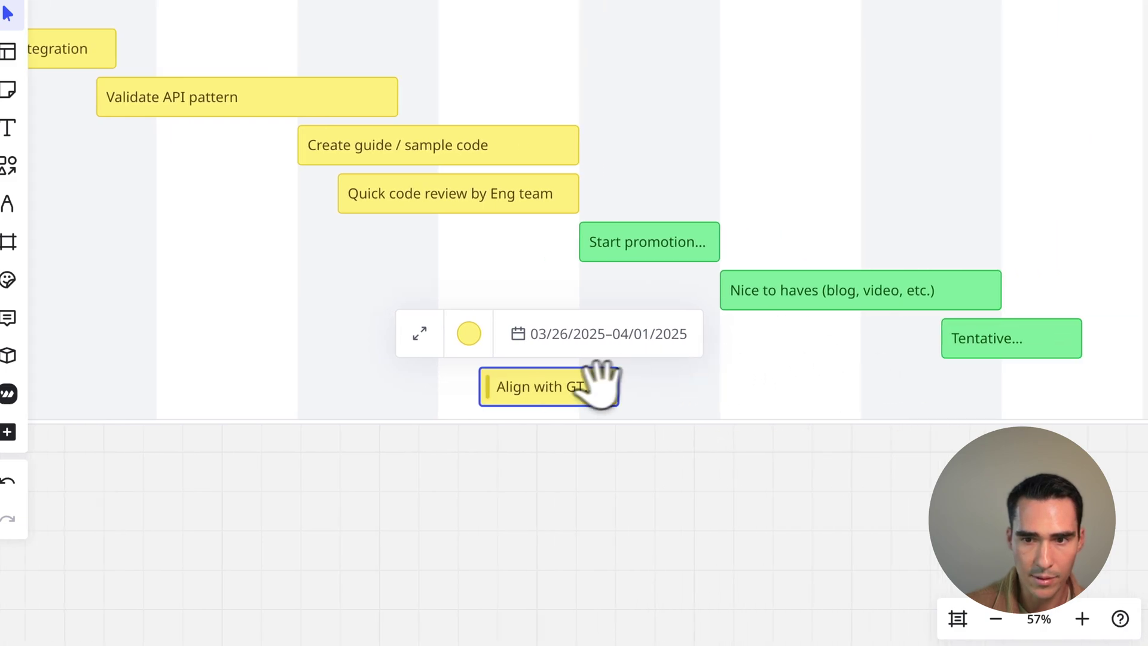
{"action": "left_click_drag", "start_coordinate": [595, 385], "coordinate": [801, 382]}
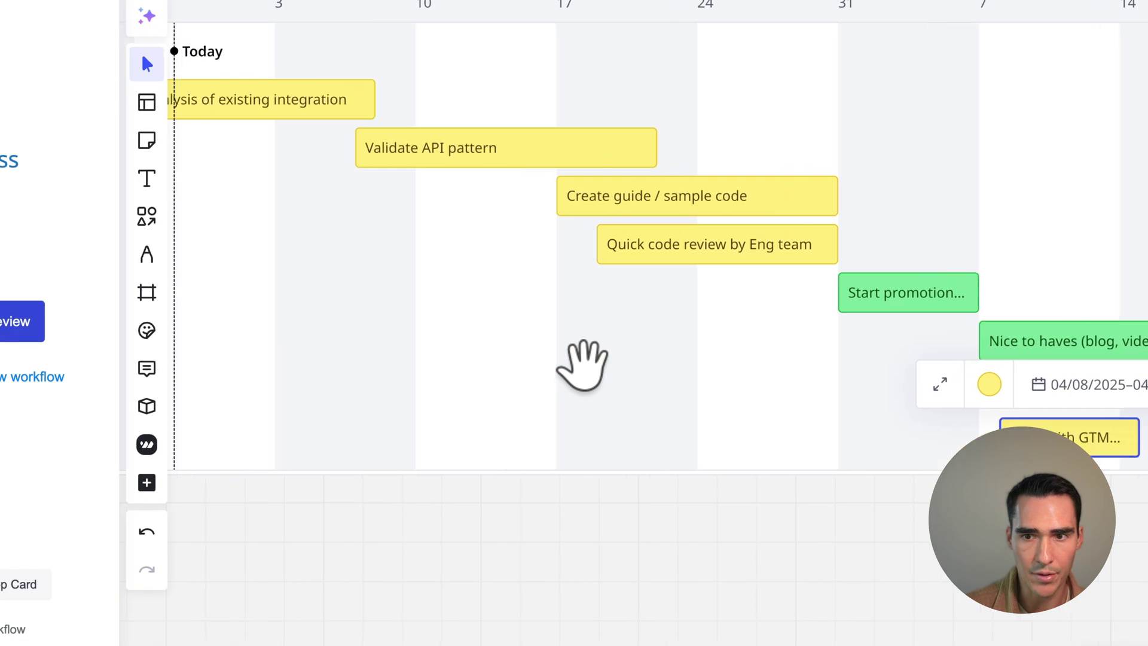
{"action": "scroll", "coordinate": [585, 361], "scroll_direction": "left", "scroll_amount": 5}
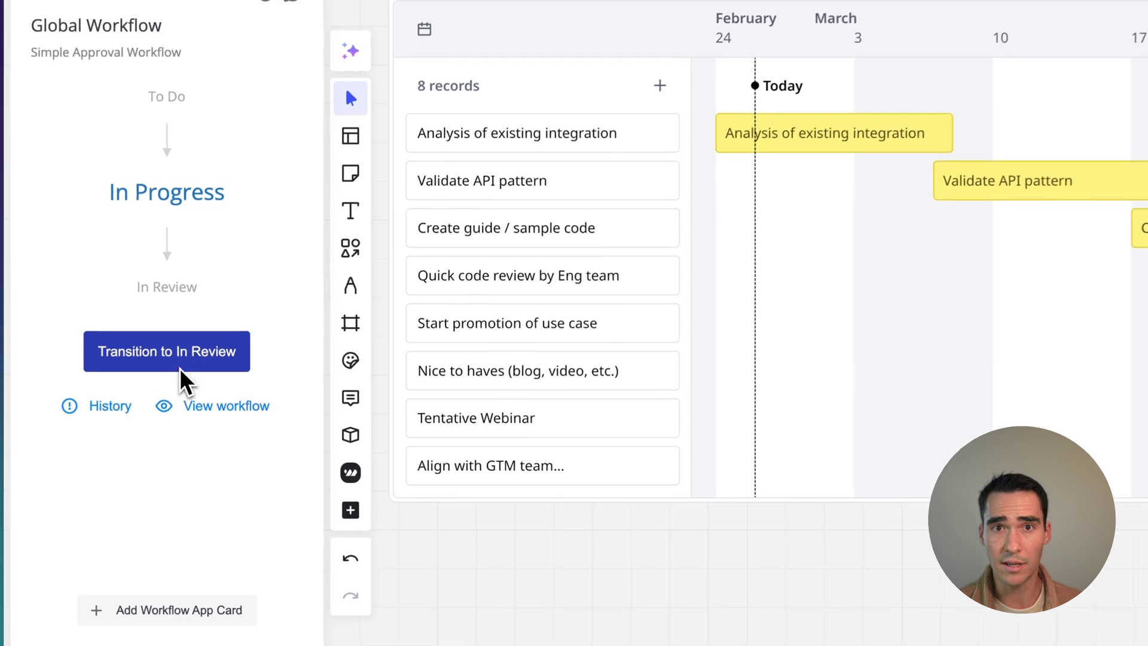
Advance the workflow to In Review and zoom out to see the card.
{"action": "left_click", "coordinate": [194, 407]}
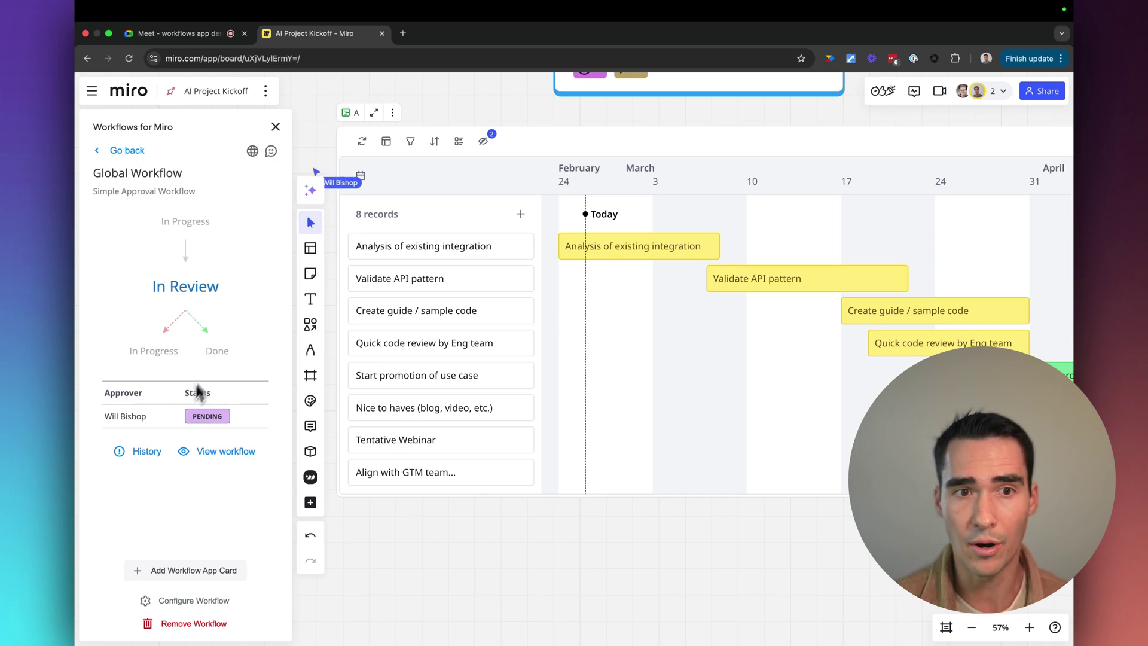
{"action": "scroll", "coordinate": [365, 320], "scroll_direction": "down", "scroll_amount": 5}
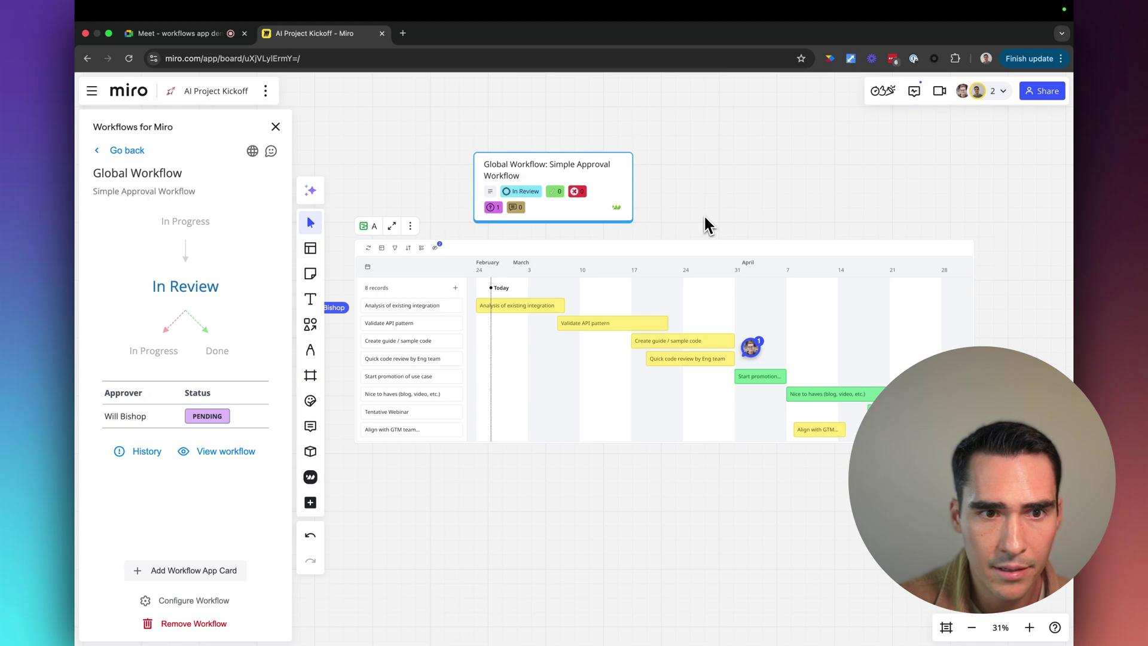
{"action": "scroll", "coordinate": [707, 214], "scroll_direction": "left", "scroll_amount": 3}
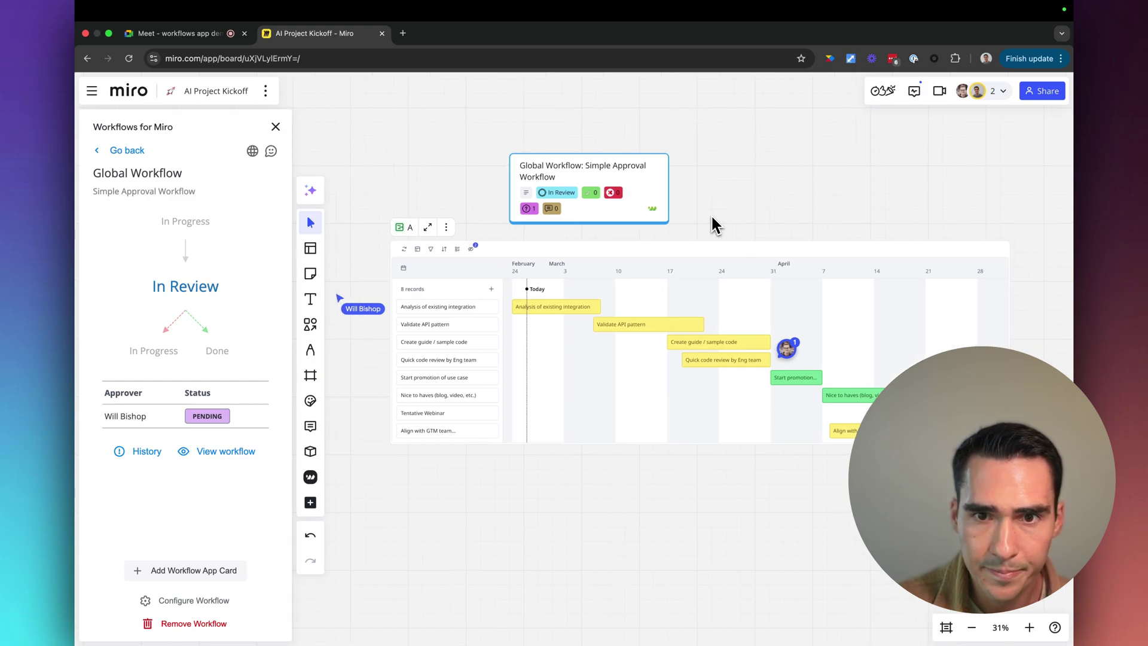
{"action": "scroll", "coordinate": [571, 192], "scroll_direction": "up", "scroll_amount": 3}
{"action": "mouse_move", "coordinate": [549, 193]}
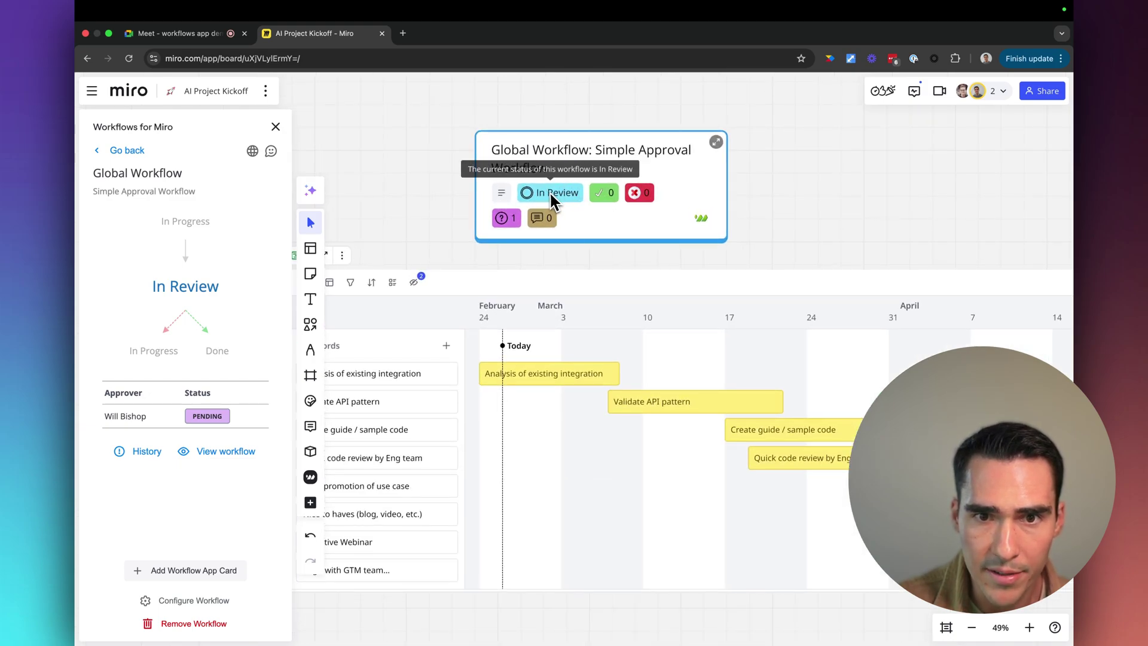
{"action": "scroll", "coordinate": [559, 194], "scroll_direction": "up", "scroll_amount": 5}
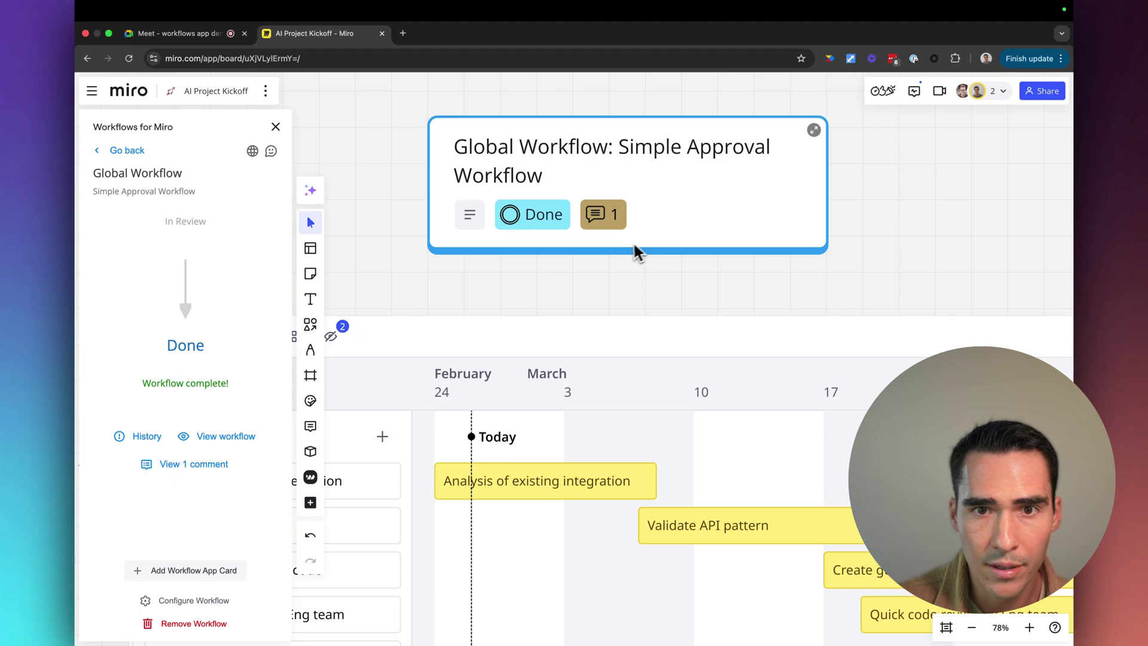
{"action": "scroll", "coordinate": [528, 200], "scroll_direction": "down", "scroll_amount": 5}
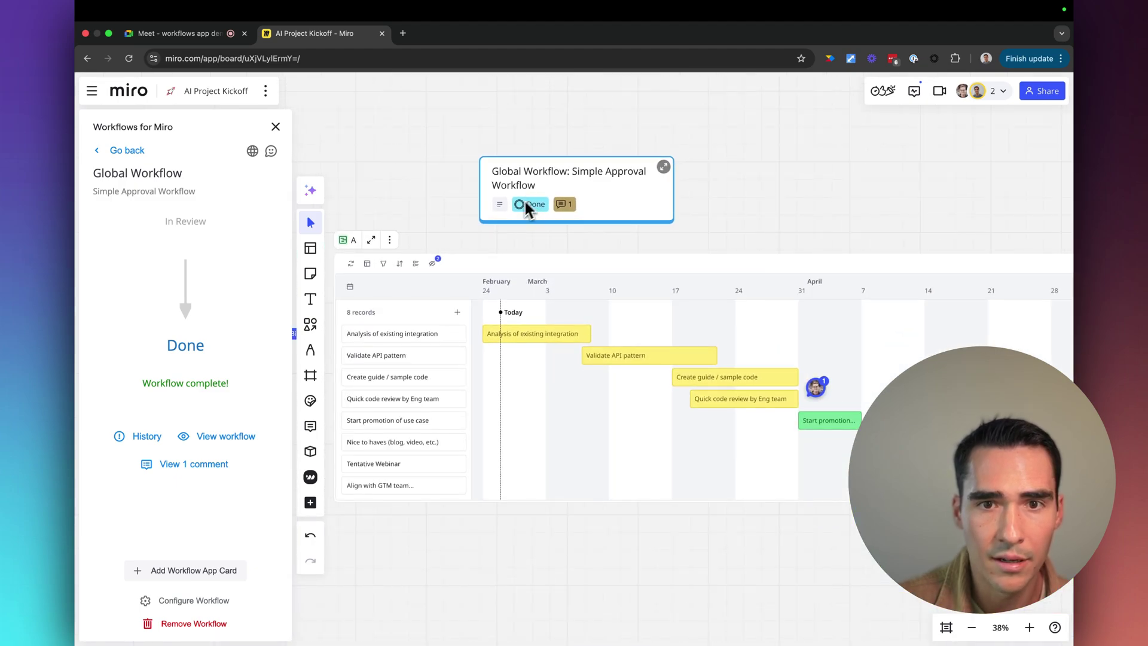
{"action": "scroll", "coordinate": [561, 213], "scroll_direction": "left", "scroll_amount": 2}
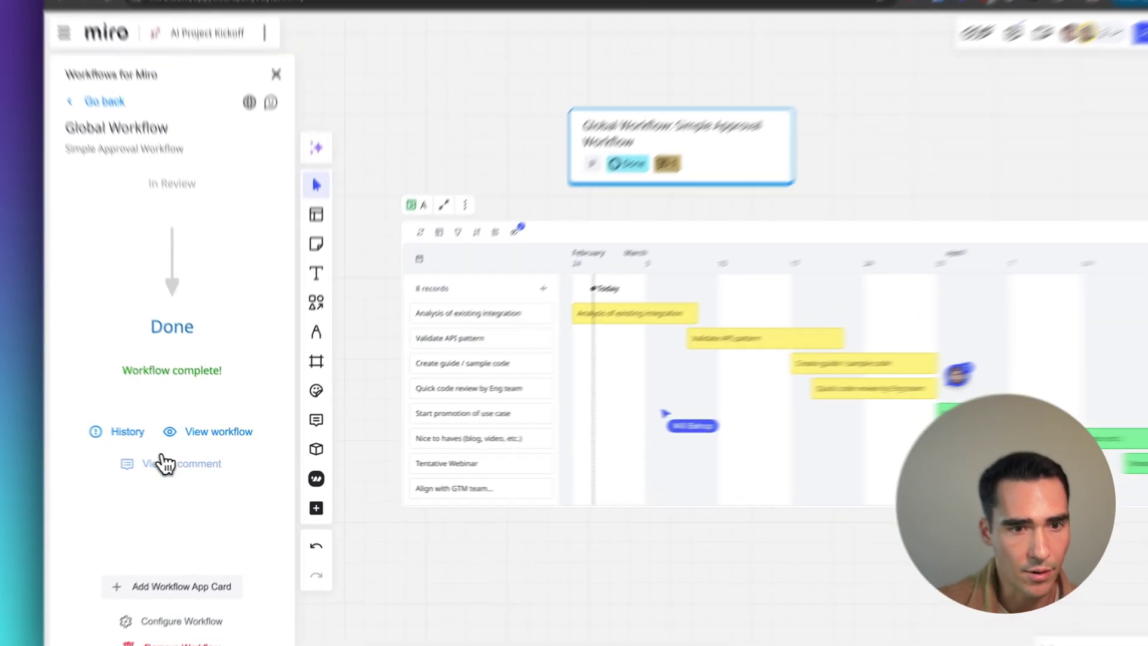
{"action": "left_click", "coordinate": [171, 463]}
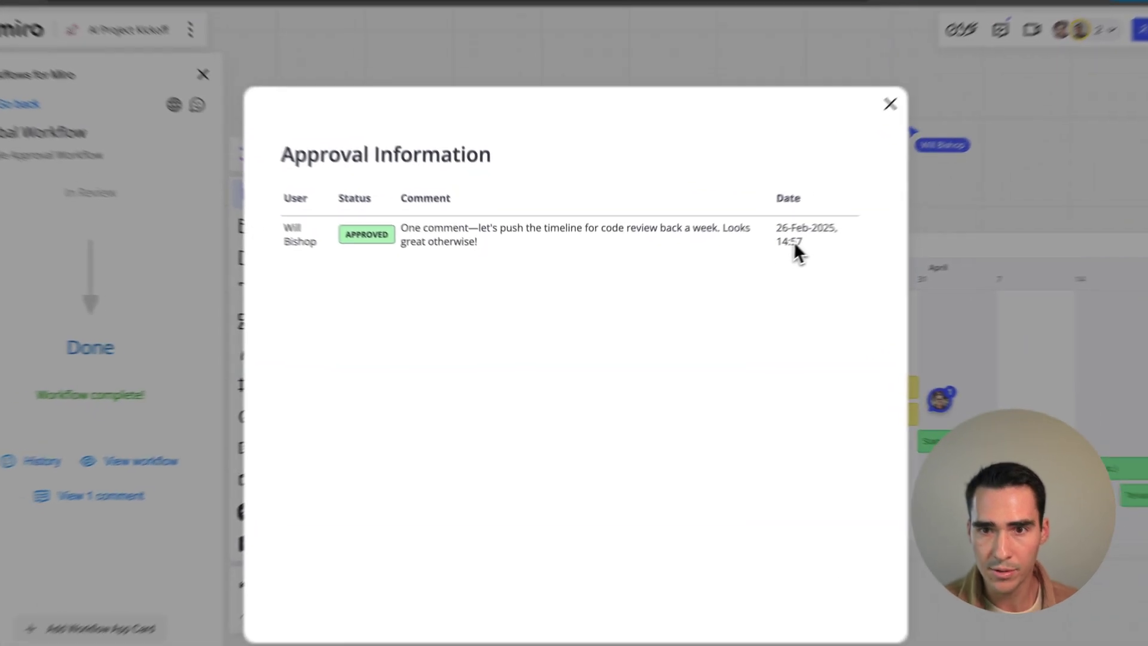
Close the Approval Information window and bring up the workflow's History.
{"action": "left_click_drag", "start_coordinate": [750, 265], "coordinate": [736, 263]}
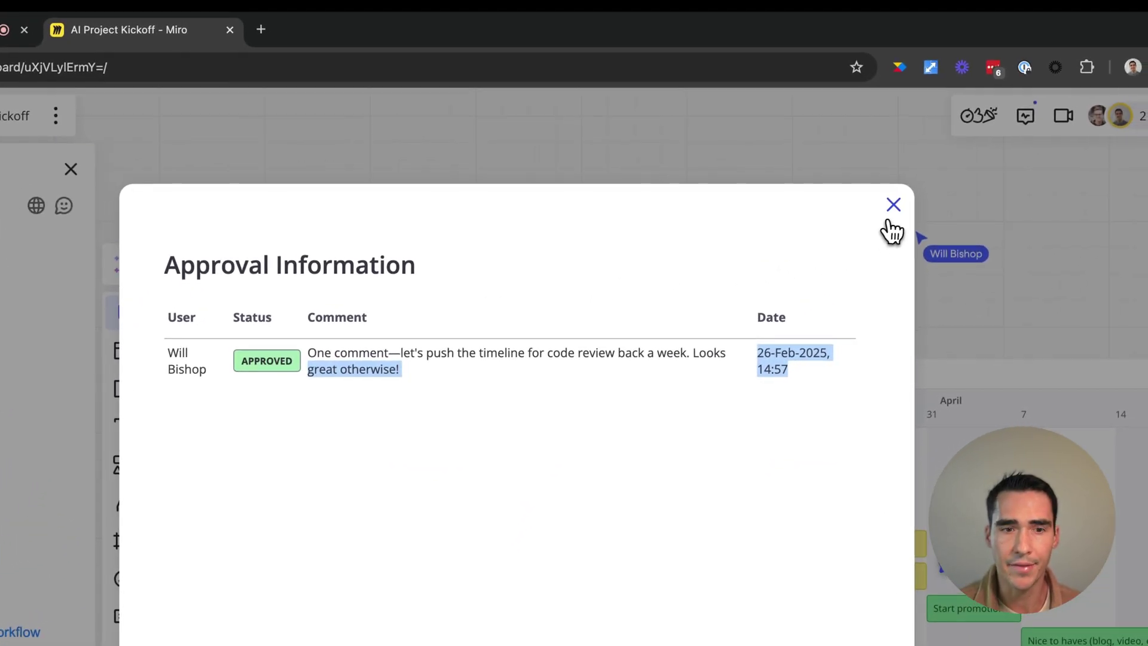
{"action": "left_click", "coordinate": [888, 221]}
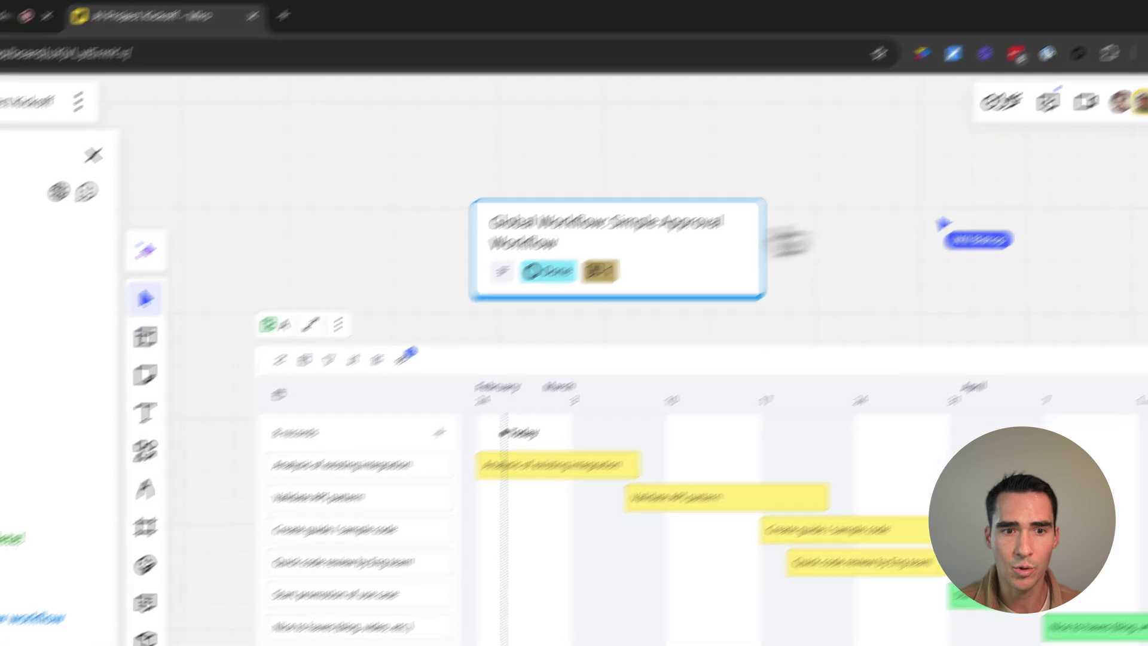
{"action": "left_click", "coordinate": [108, 492]}
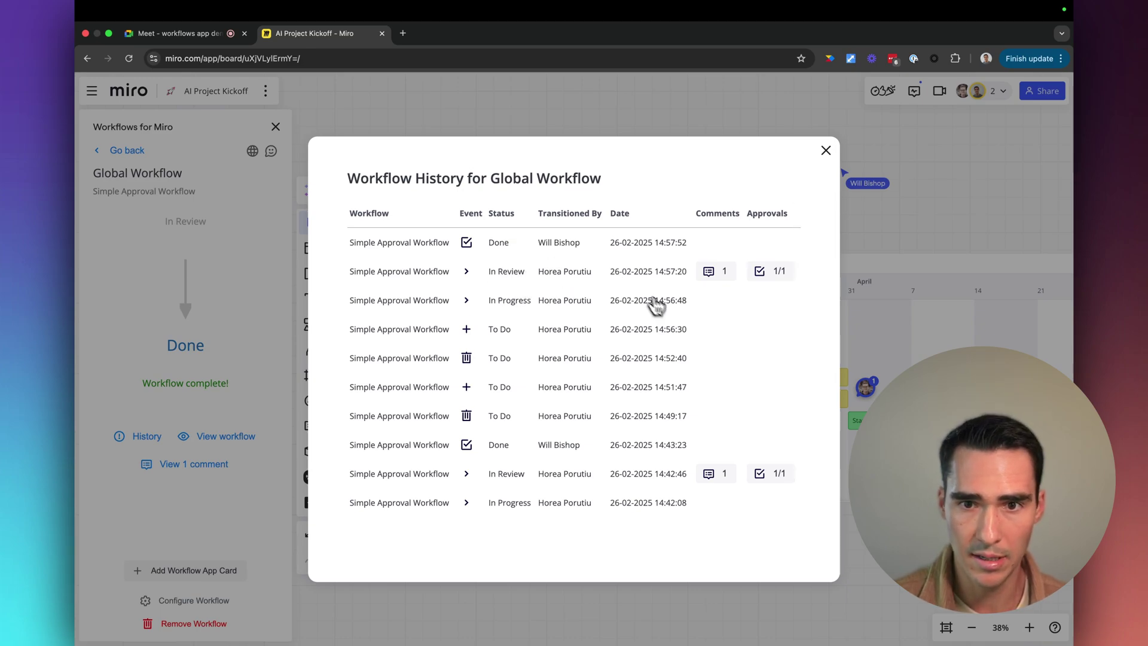
Review the Workflow History, highlighting the In Progress, In Review and Done transition rows.
{"action": "left_click_drag", "start_coordinate": [688, 300], "coordinate": [538, 301]}
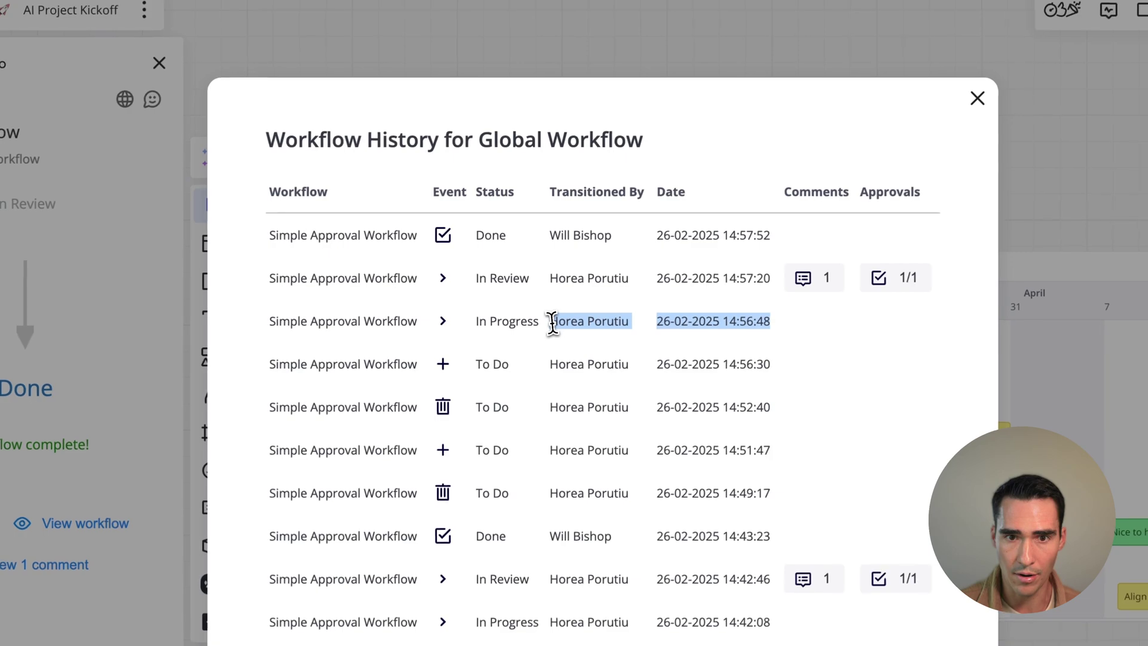
{"action": "left_click_drag", "start_coordinate": [687, 330], "coordinate": [258, 358]}
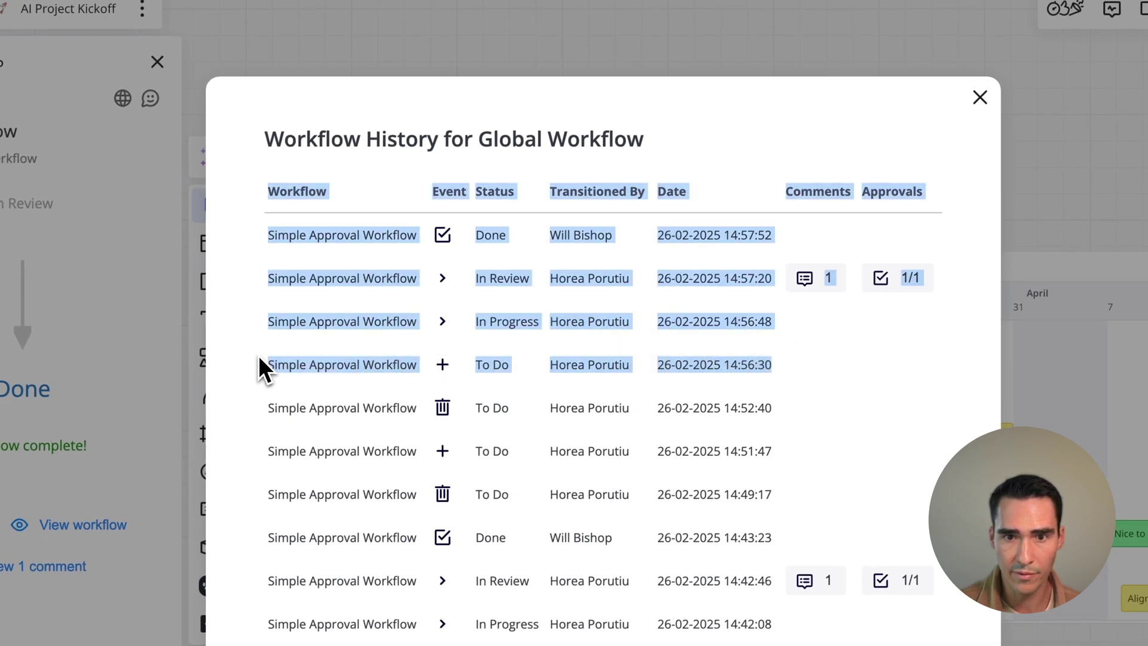
{"action": "left_click", "coordinate": [692, 366]}
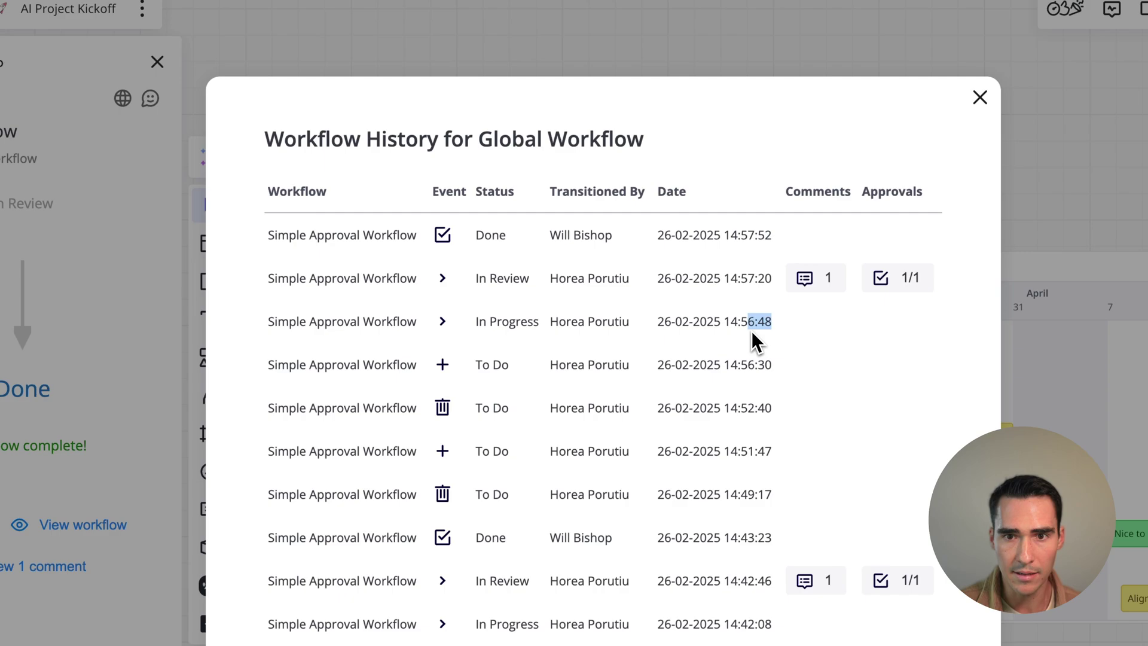
{"action": "mouse_move", "coordinate": [751, 331]}
{"action": "left_mouse_down"}
{"action": "mouse_move", "coordinate": [469, 332]}
{"action": "mouse_move", "coordinate": [441, 236]}
{"action": "left_mouse_up"}
{"action": "left_click", "coordinate": [532, 270]}
{"action": "scroll", "coordinate": [687, 340], "scroll_direction": "down", "scroll_amount": 1}
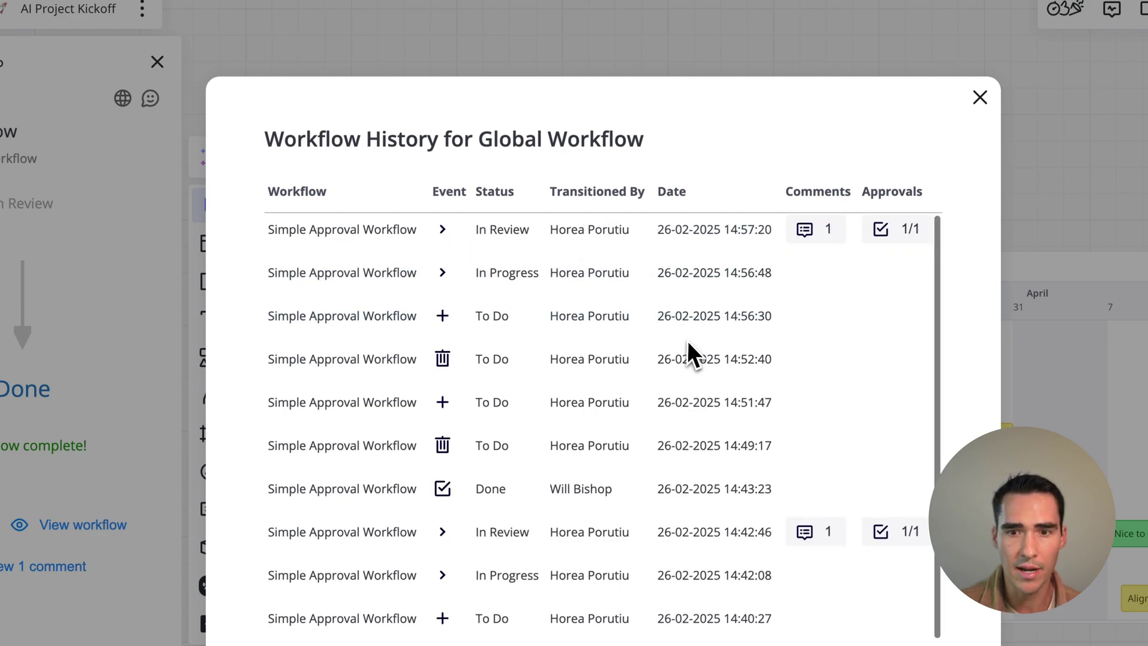
{"action": "scroll", "coordinate": [690, 345], "scroll_direction": "up", "scroll_amount": 1}
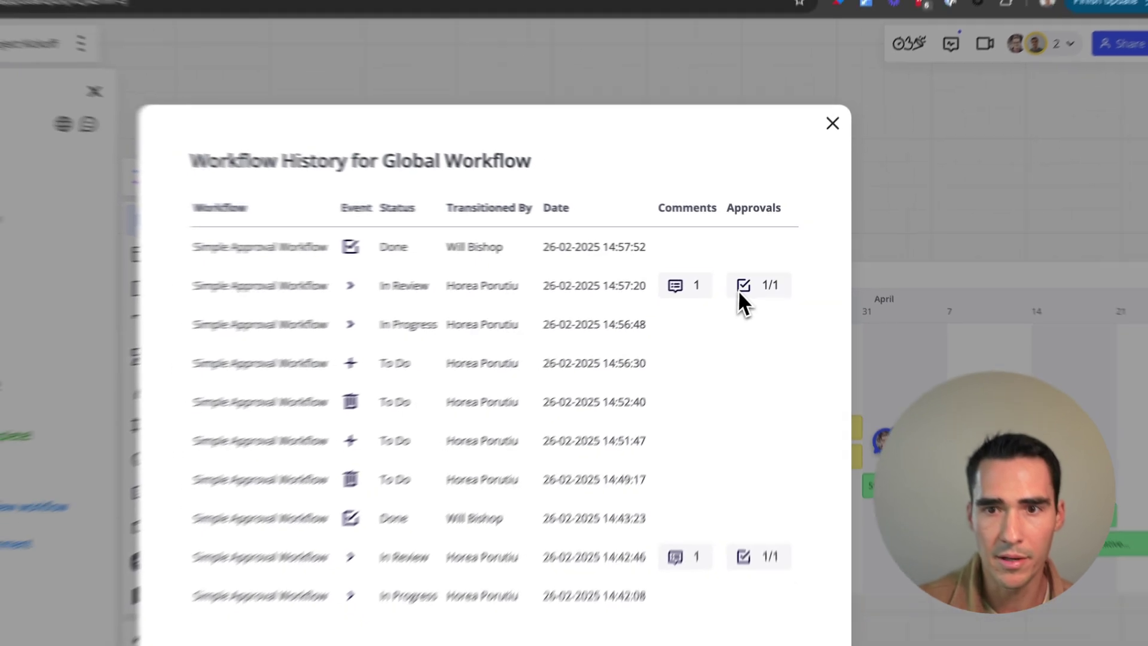